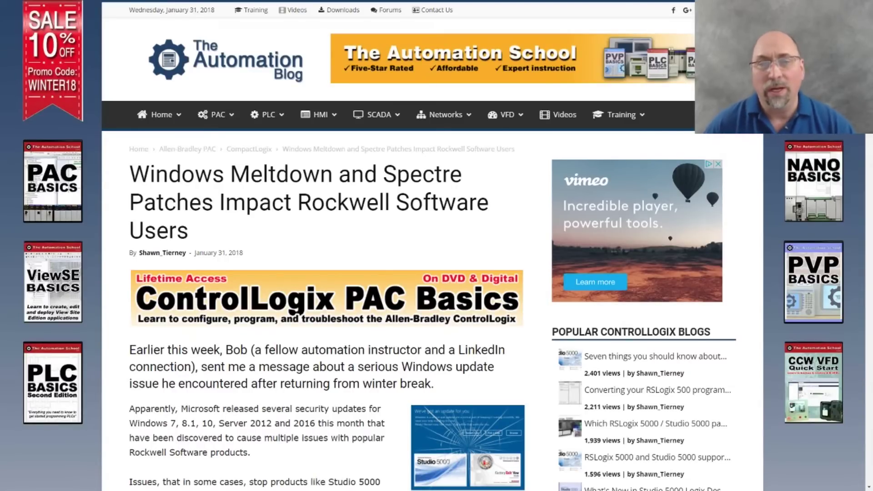
Scroll through Rockwell Tech Note 1071234 to read the listed FactoryTalk issues
{"action": "scroll", "coordinate": [418, 246], "scroll_direction": "down", "scroll_amount": 3}
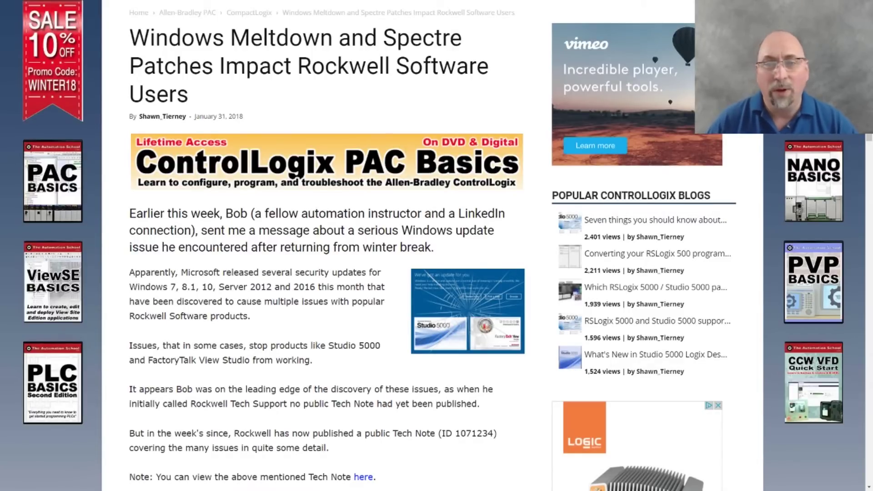
{"action": "scroll", "coordinate": [327, 245], "scroll_direction": "down", "scroll_amount": 8}
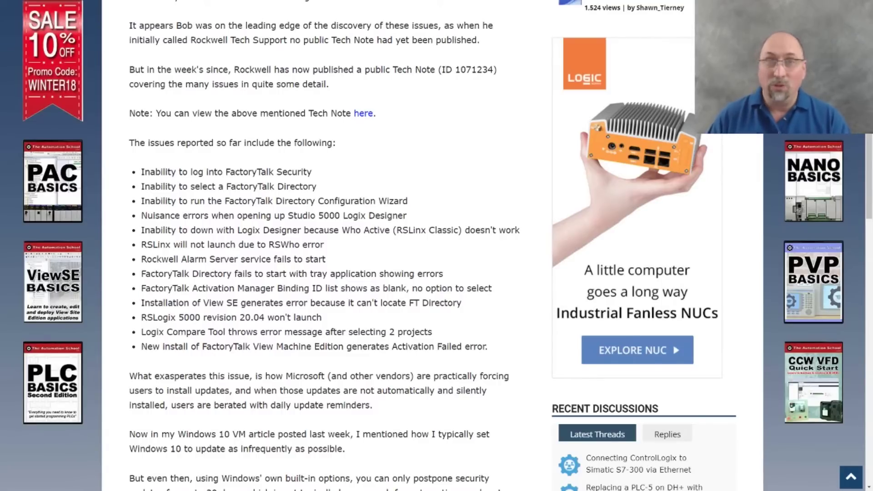
{"action": "scroll", "coordinate": [318, 246], "scroll_direction": "down", "scroll_amount": 1}
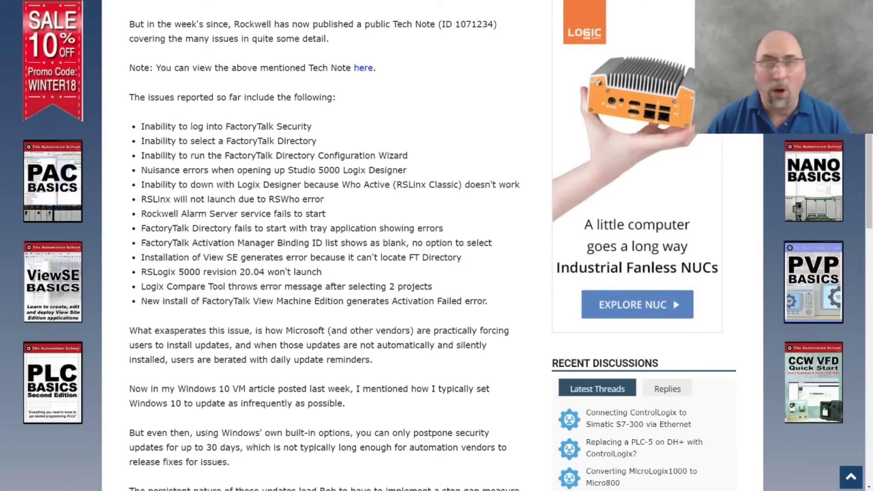
{"action": "scroll", "coordinate": [318, 245], "scroll_direction": "down", "scroll_amount": 10}
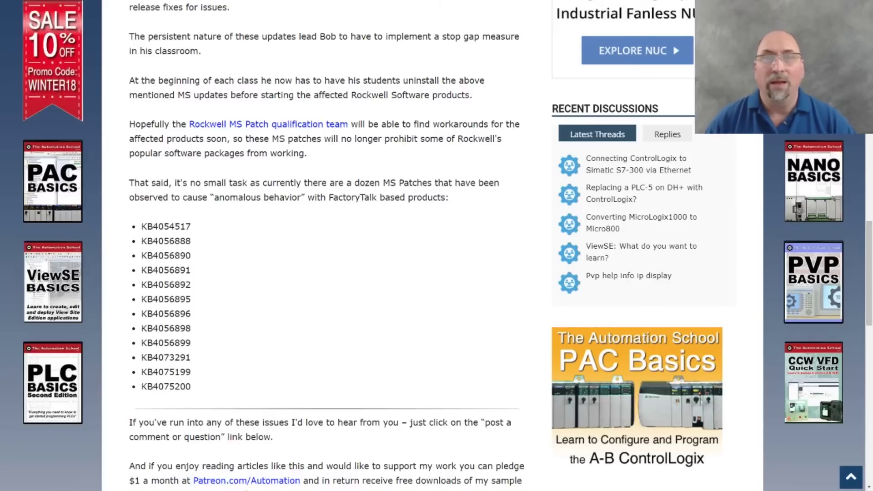
{"action": "scroll", "coordinate": [318, 245], "scroll_direction": "up", "scroll_amount": 13}
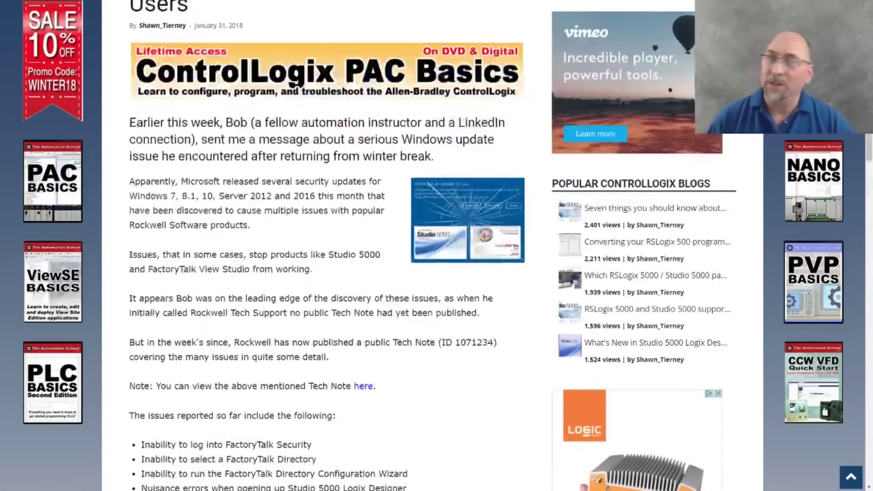
{"action": "scroll", "coordinate": [318, 245], "scroll_direction": "up", "scroll_amount": 4}
{"action": "scroll", "coordinate": [318, 245], "scroll_direction": "down", "scroll_amount": 4}
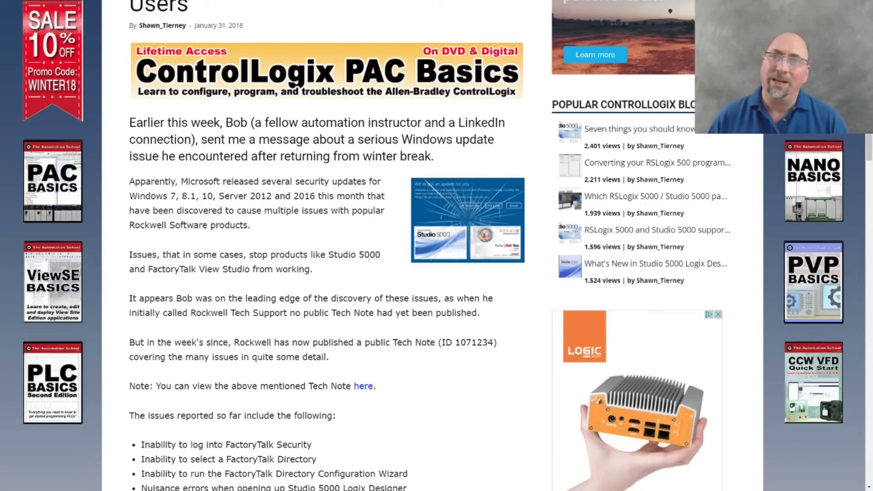
{"action": "scroll", "coordinate": [430, 245], "scroll_direction": "down", "scroll_amount": 1}
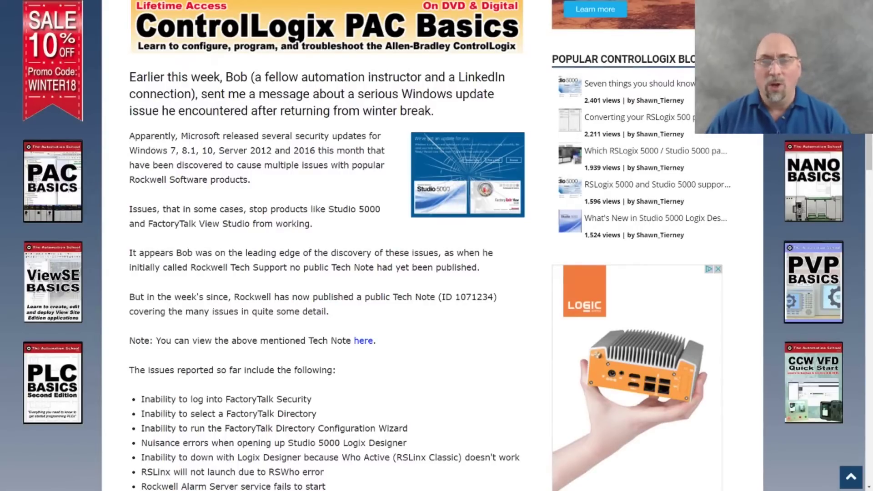
{"action": "scroll", "coordinate": [363, 204], "scroll_direction": "down", "scroll_amount": 3}
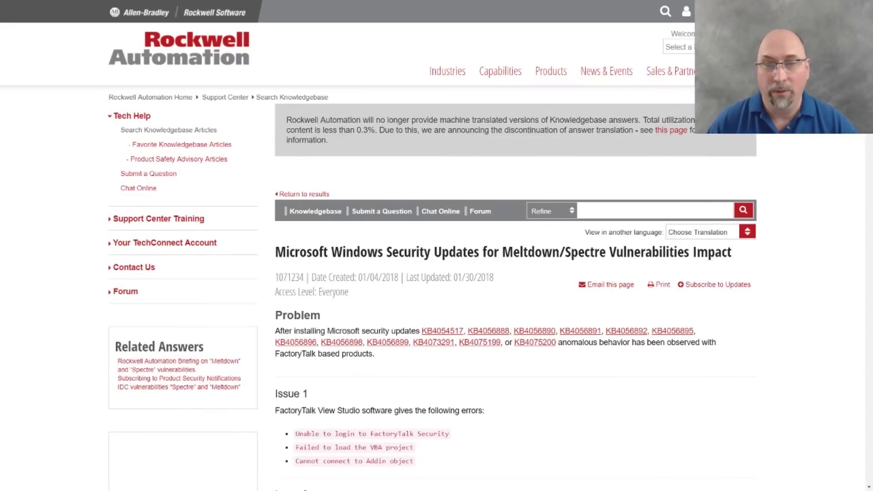
{"action": "scroll", "coordinate": [436, 245], "scroll_direction": "down", "scroll_amount": 9}
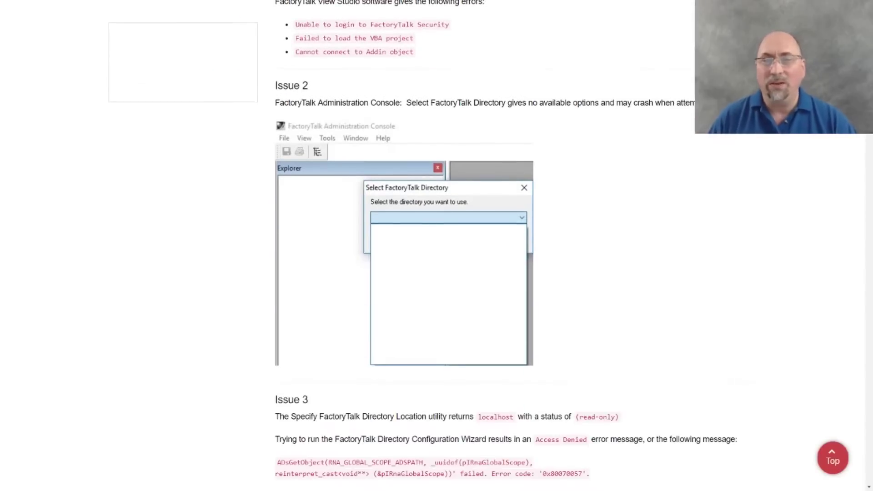
{"action": "scroll", "coordinate": [437, 245], "scroll_direction": "down", "scroll_amount": 8}
{"action": "scroll", "coordinate": [436, 245], "scroll_direction": "down", "scroll_amount": 8}
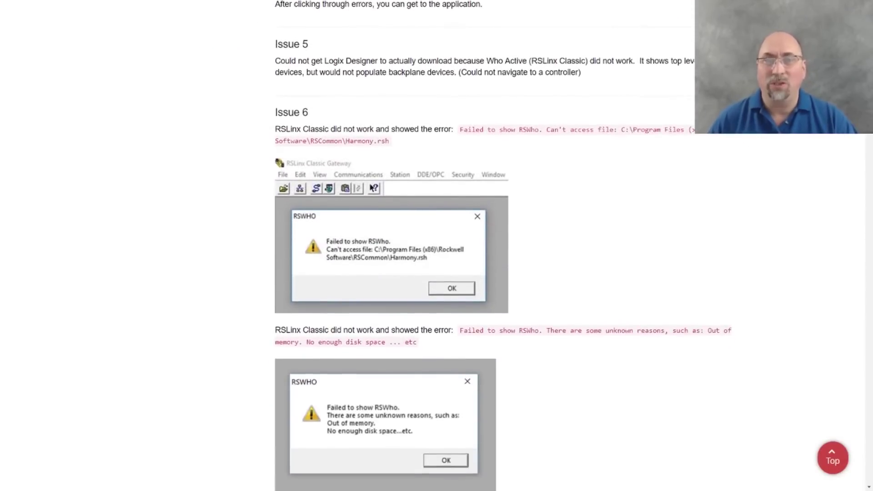
{"action": "scroll", "coordinate": [437, 246], "scroll_direction": "down", "scroll_amount": 7}
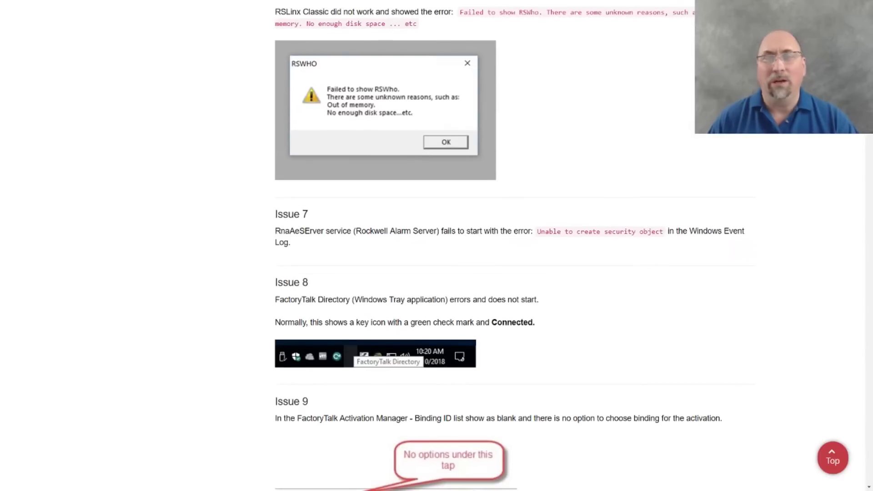
{"action": "scroll", "coordinate": [437, 245], "scroll_direction": "down", "scroll_amount": 7}
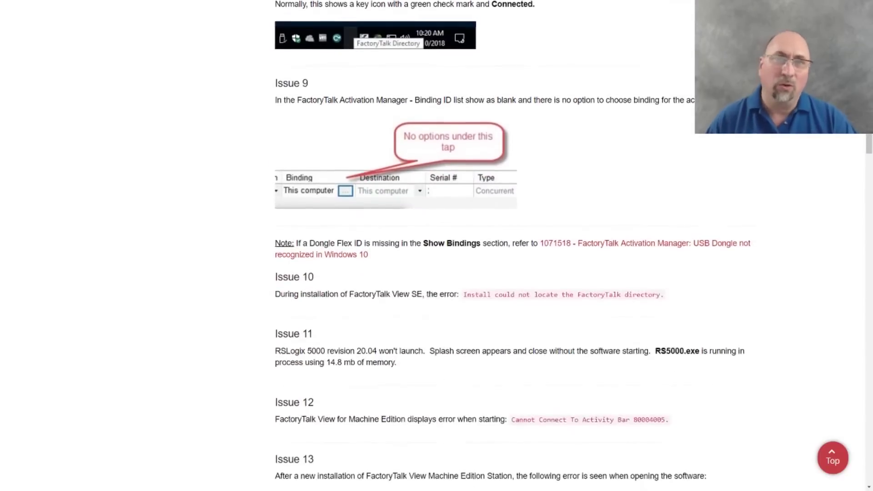
{"action": "scroll", "coordinate": [436, 246], "scroll_direction": "down", "scroll_amount": 6}
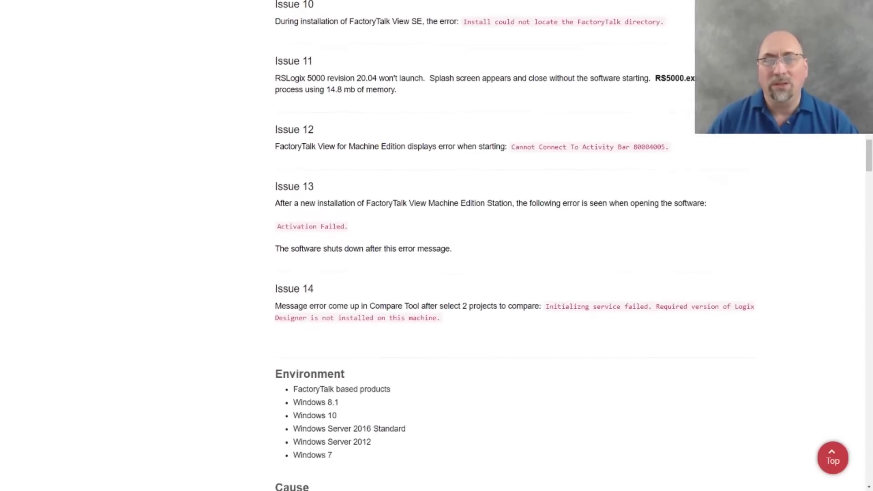
{"action": "scroll", "coordinate": [436, 245], "scroll_direction": "down", "scroll_amount": 6}
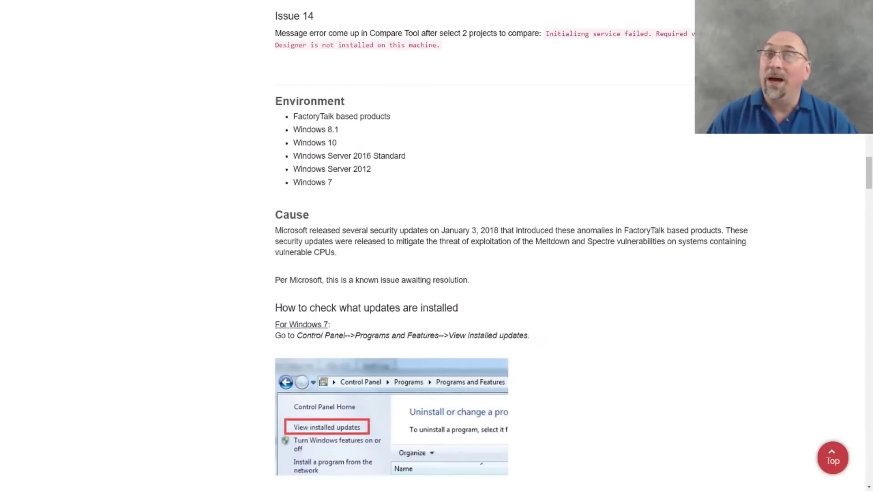
{"action": "scroll", "coordinate": [437, 245], "scroll_direction": "down", "scroll_amount": 8}
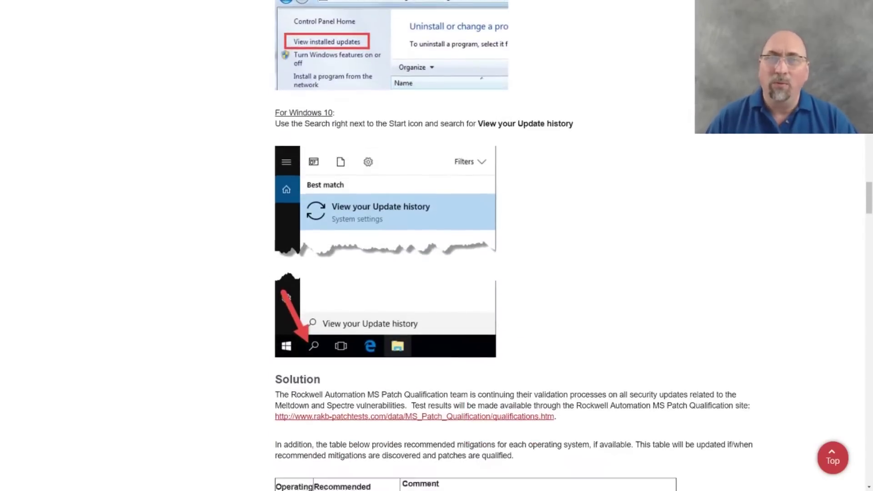
{"action": "scroll", "coordinate": [436, 246], "scroll_direction": "down", "scroll_amount": 8}
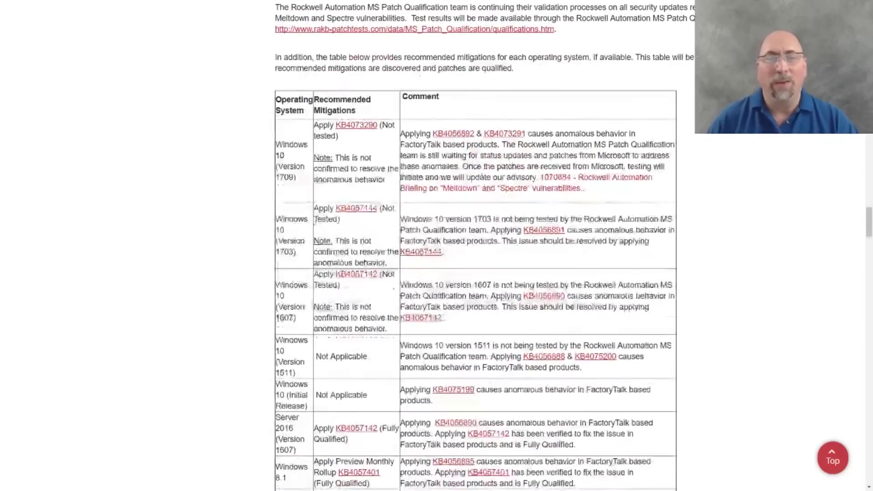
{"action": "scroll", "coordinate": [475, 245], "scroll_direction": "down", "scroll_amount": 1}
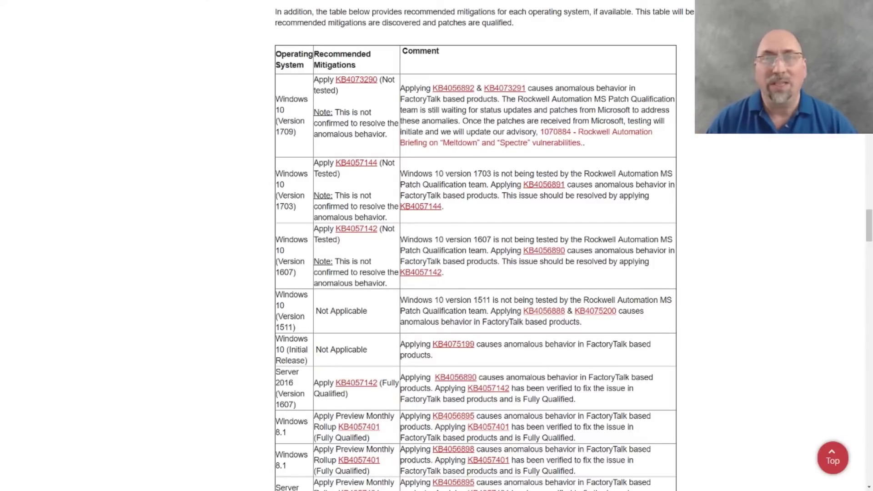
{"action": "key", "text": "super"}
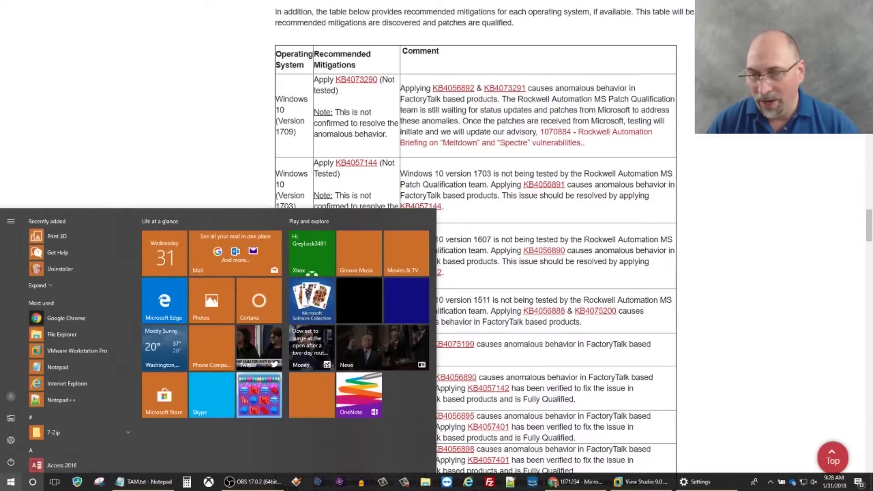
Open Settings > System > About to show Windows 10 Home, version 1709, build 16299.192
{"action": "type", "text": "setting"}
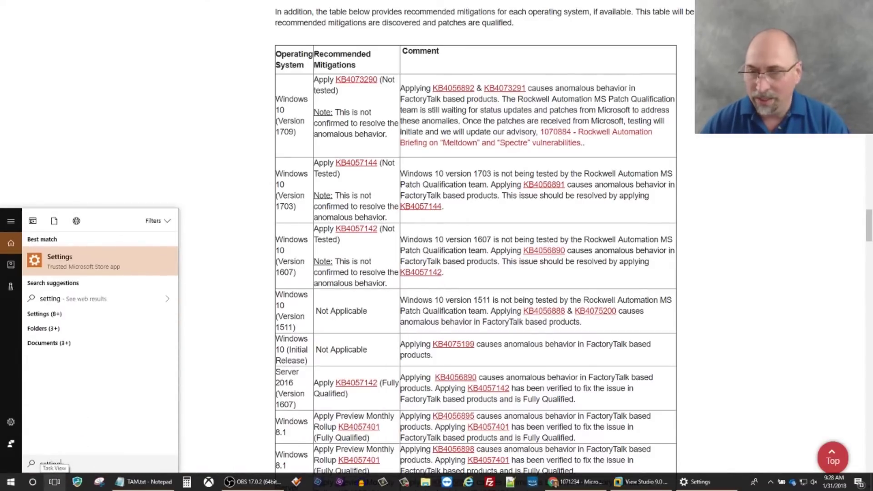
{"action": "type", "text": "s"}
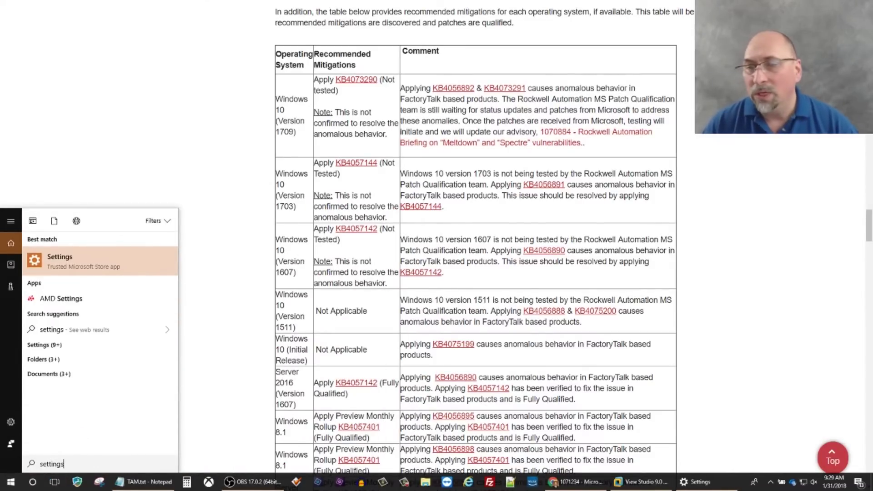
{"action": "key", "text": "Return"}
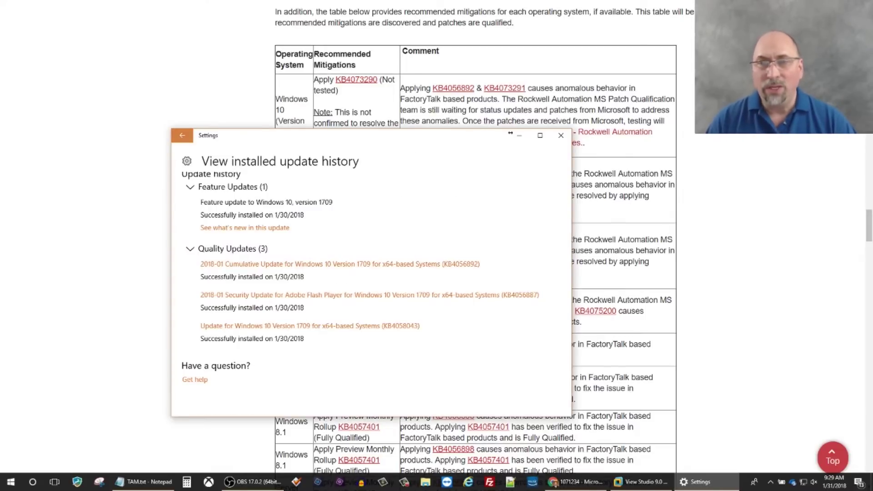
{"action": "key", "text": "alt+Left"}
{"action": "key", "text": "alt+Left"}
{"action": "key", "text": "alt+Left"}
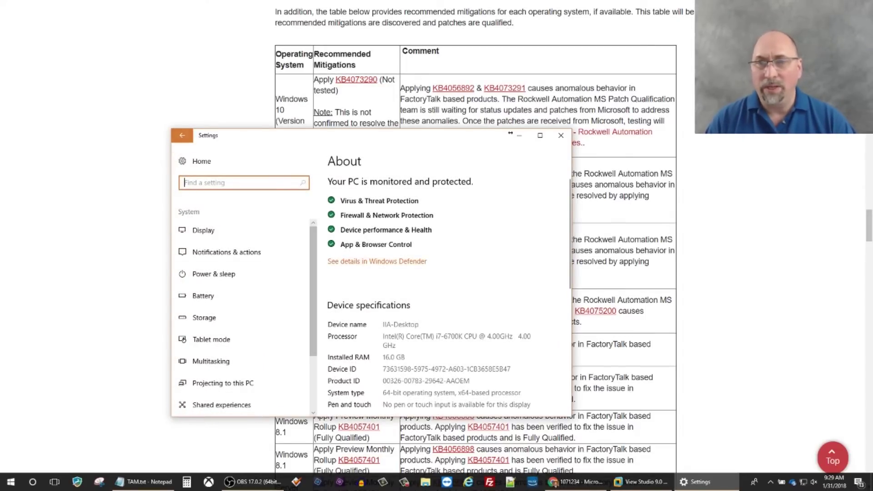
{"action": "key", "text": "Tab"}
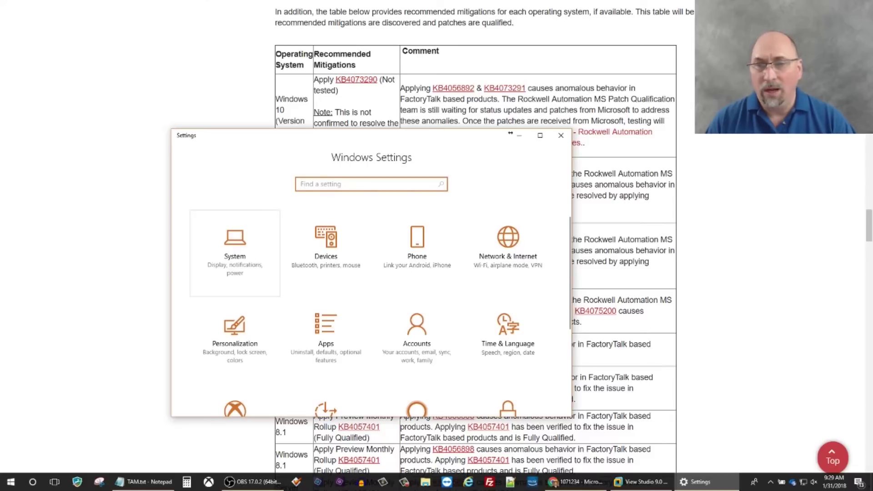
{"action": "key", "text": "Return"}
{"action": "key", "text": "Down"}
{"action": "key", "text": "Down"}
{"action": "key", "text": "Down"}
{"action": "key", "text": "Down"}
{"action": "key", "text": "Down"}
{"action": "key", "text": "Down"}
{"action": "key", "text": "Down"}
{"action": "key", "text": "Down"}
{"action": "key", "text": "Down"}
{"action": "key", "text": "Down"}
{"action": "key", "text": "Return"}
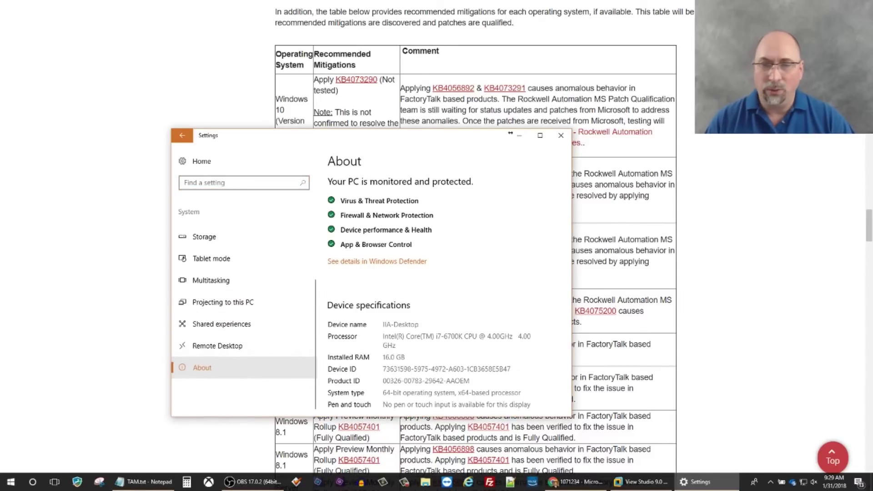
{"action": "scroll", "coordinate": [443, 273], "scroll_direction": "down", "scroll_amount": 5}
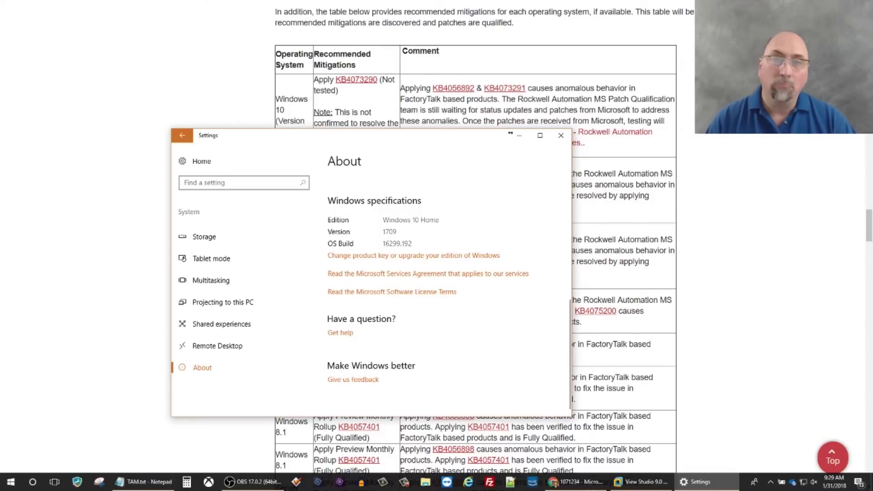
Reposition the Settings window so the About page sits beside the mitigation table
{"action": "left_click_drag", "start_coordinate": [297, 134], "coordinate": [315, 197]}
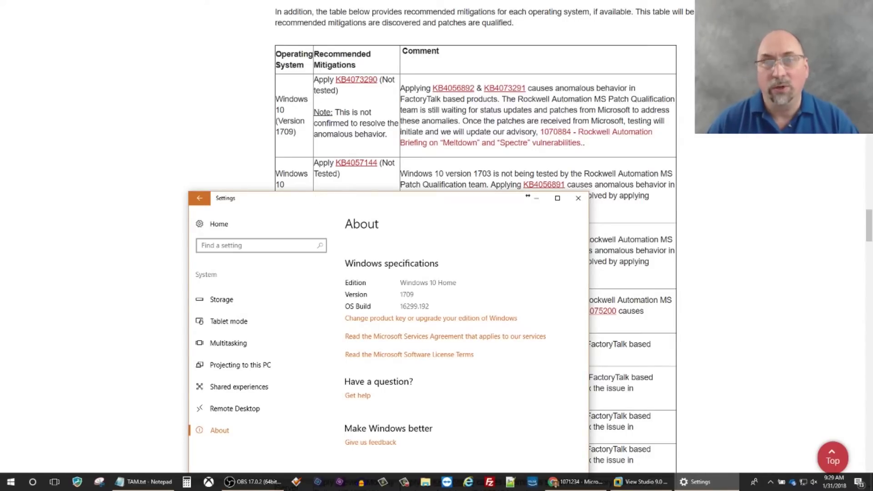
{"action": "left_click_drag", "start_coordinate": [527, 195], "coordinate": [845, 137]}
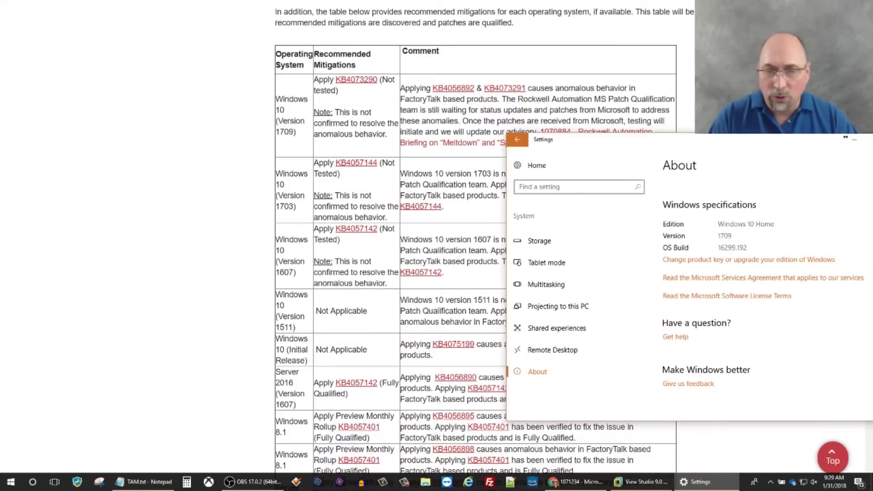
{"action": "left_click_drag", "start_coordinate": [845, 137], "coordinate": [527, 162]}
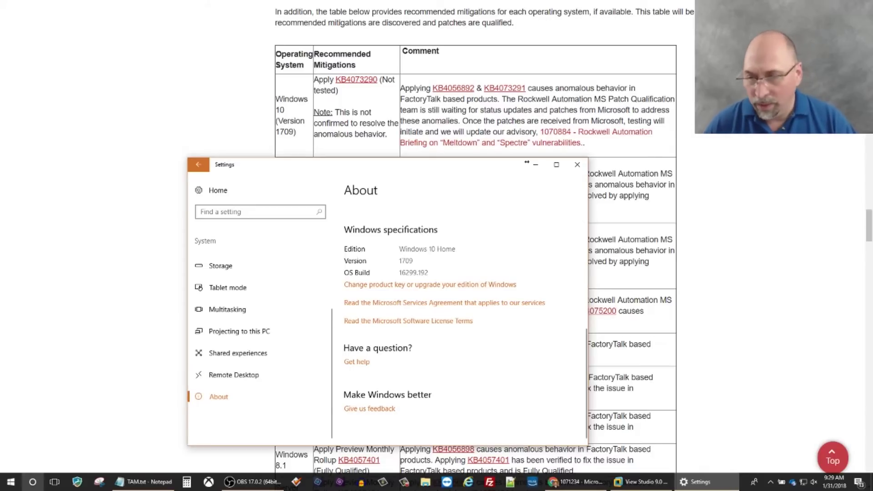
{"action": "key", "text": "super+s"}
Show the installed update history listing KB4056892 among three updates from 1/30/2018
{"action": "type", "text": "windows"}
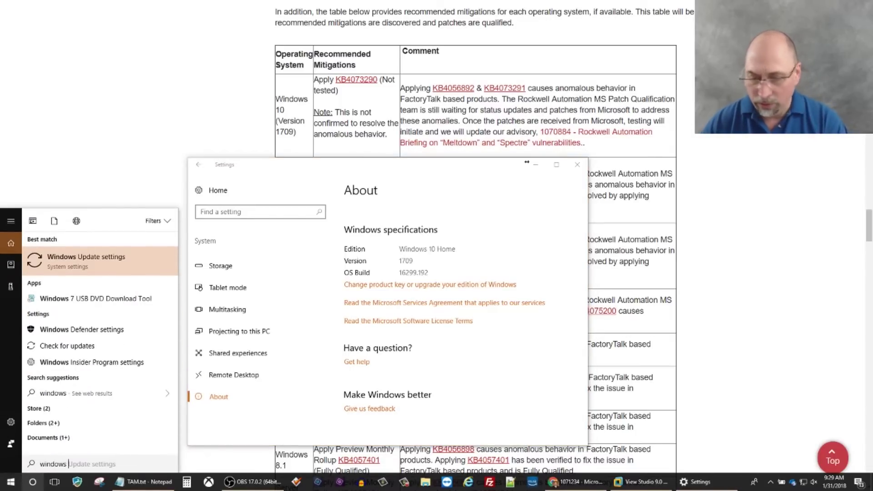
{"action": "type", "text": " update"}
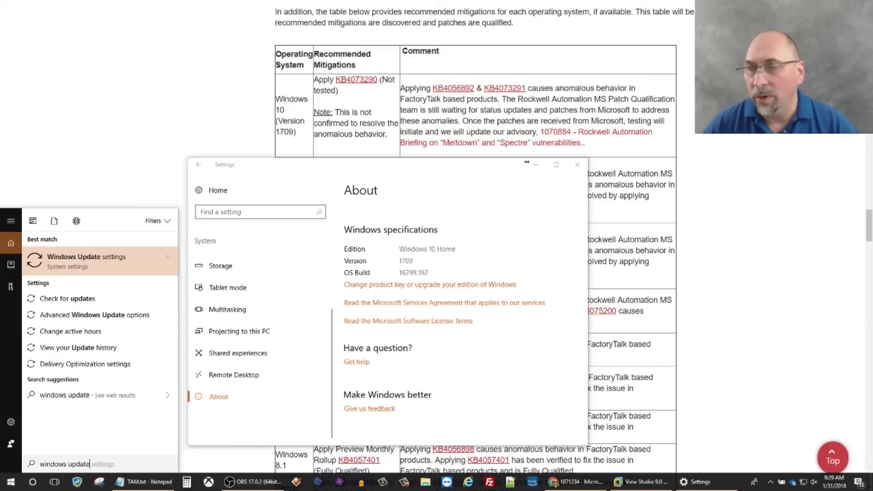
{"action": "key", "text": "Return"}
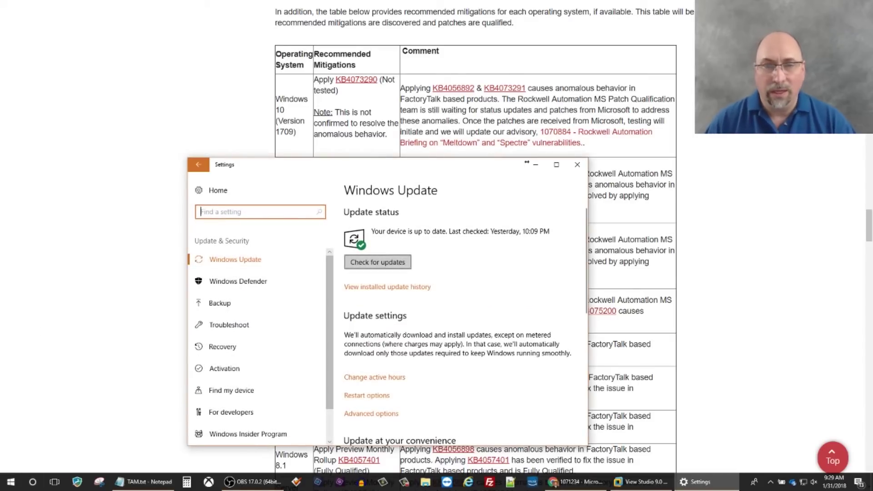
{"action": "key", "text": "Tab"}
{"action": "key", "text": "Tab"}
{"action": "key", "text": "Tab"}
{"action": "key", "text": "Return"}
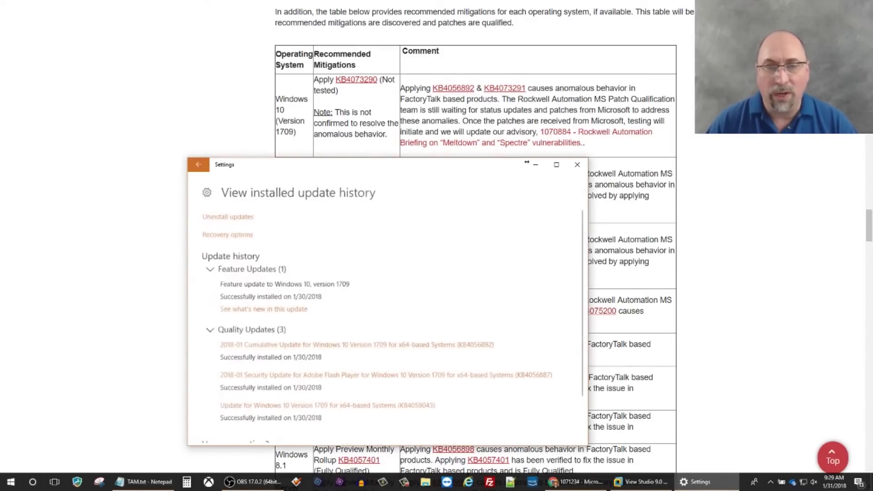
{"action": "scroll", "coordinate": [527, 163], "scroll_direction": "down", "scroll_amount": 1}
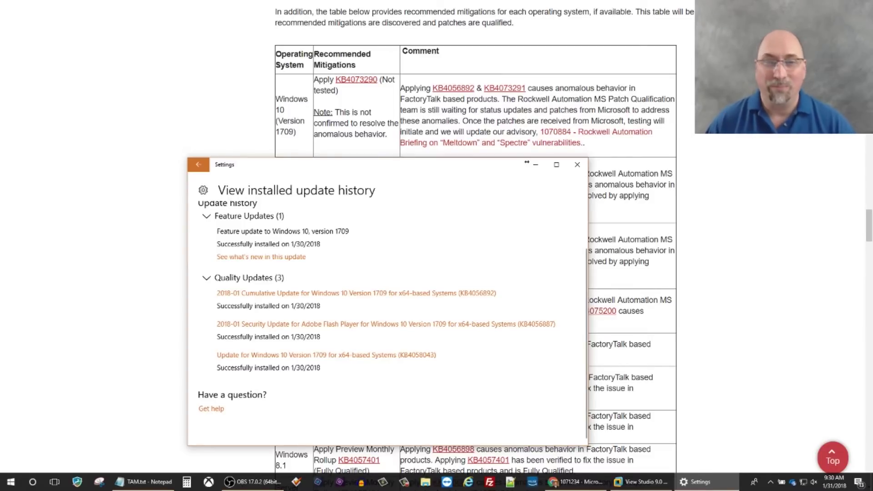
{"action": "left_click", "coordinate": [641, 481]}
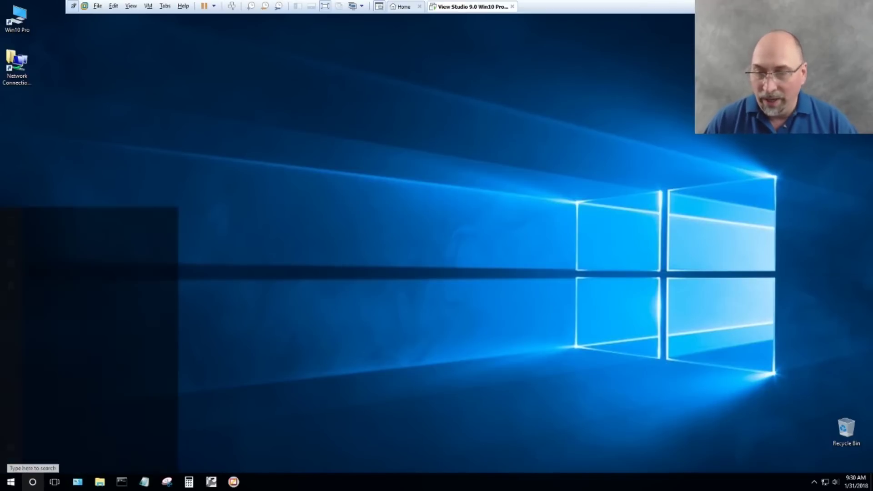
In the Win10 Pro VM, open Settings > System > About showing version 1709, build 16299.125
{"action": "left_click", "coordinate": [33, 481]}
{"action": "type", "text": "settings"}
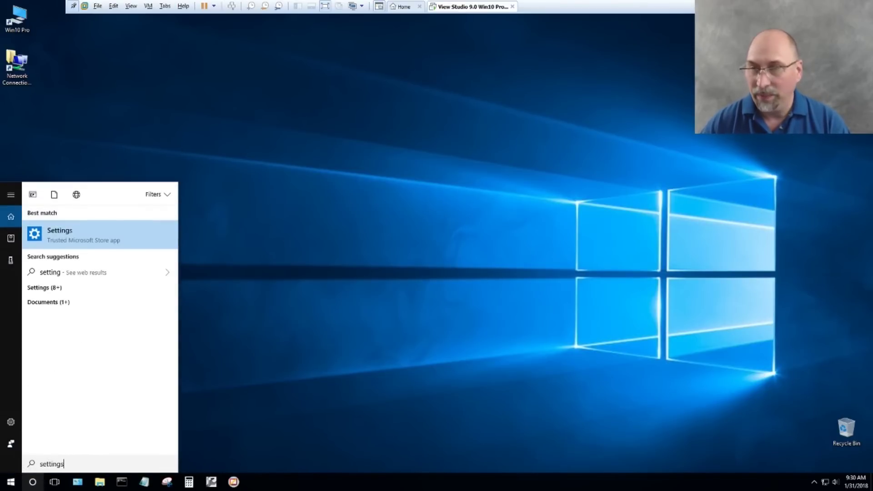
{"action": "key", "text": "Return"}
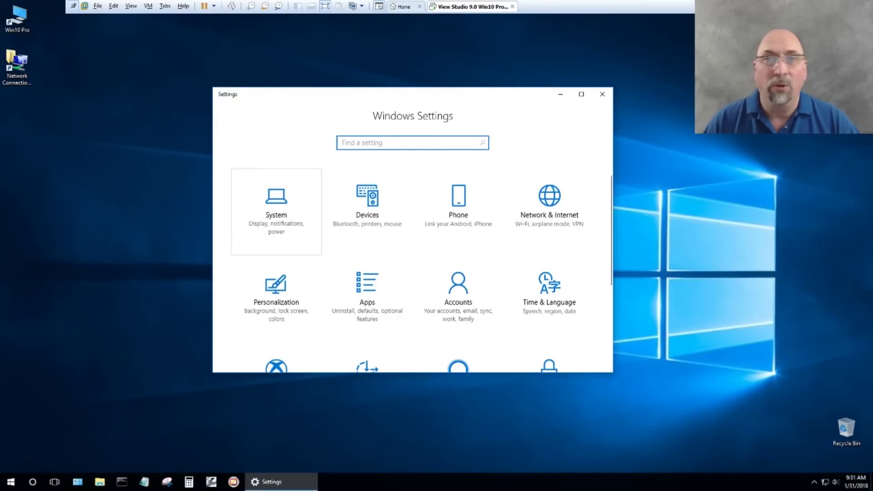
{"action": "left_click", "coordinate": [276, 211]}
{"action": "scroll", "coordinate": [285, 272], "scroll_direction": "down", "scroll_amount": 3}
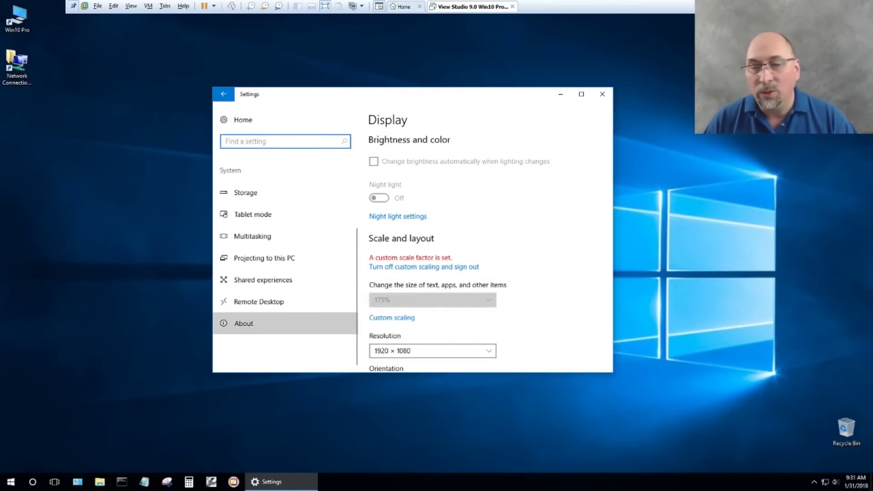
{"action": "left_click", "coordinate": [244, 323]}
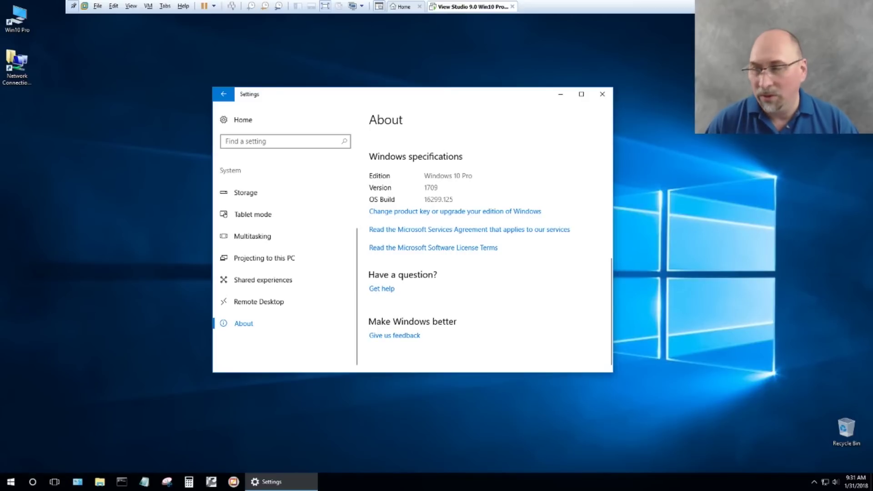
{"action": "left_click", "coordinate": [32, 481]}
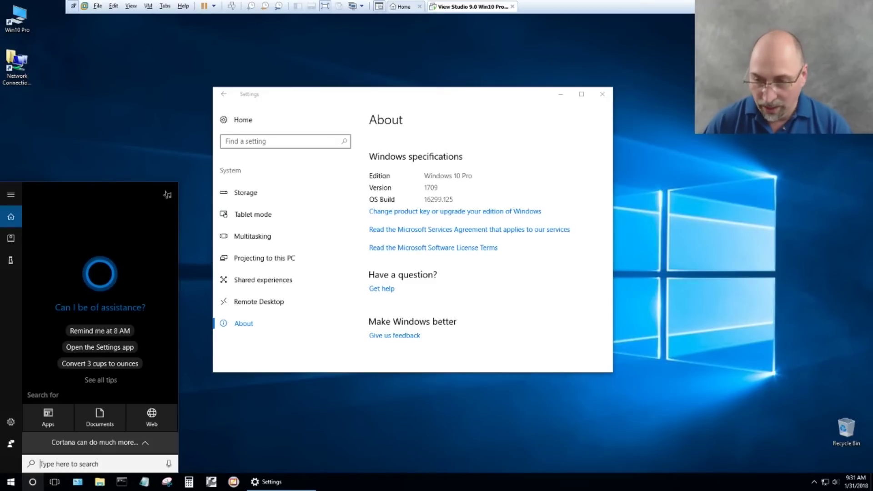
Review the VM's update history, then return to Windows Update reporting the device up to date
{"action": "type", "text": "windows "}
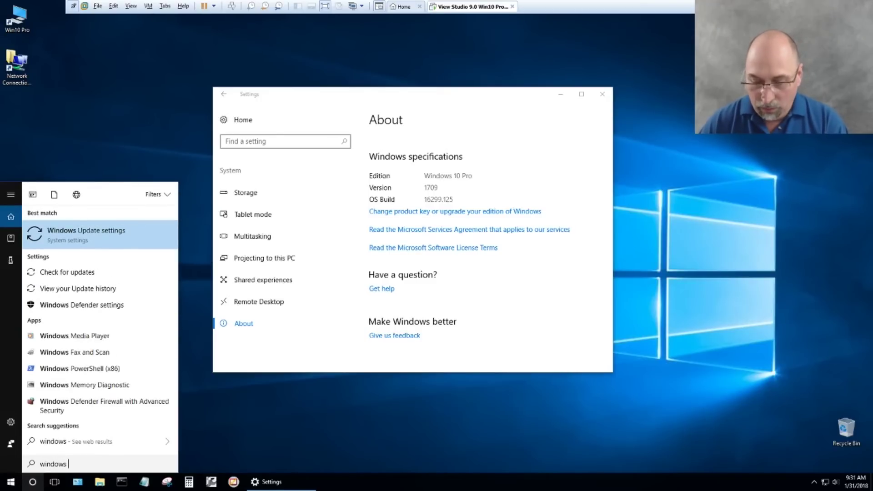
{"action": "type", "text": "update"}
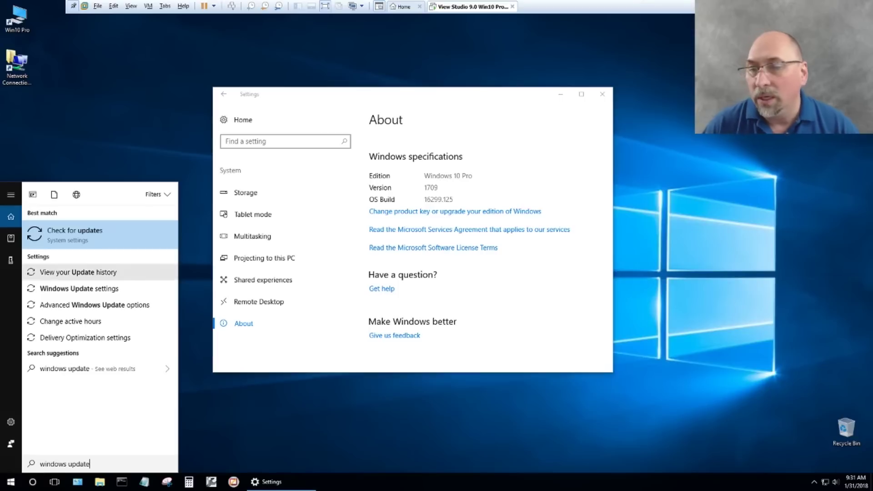
{"action": "left_click", "coordinate": [78, 271]}
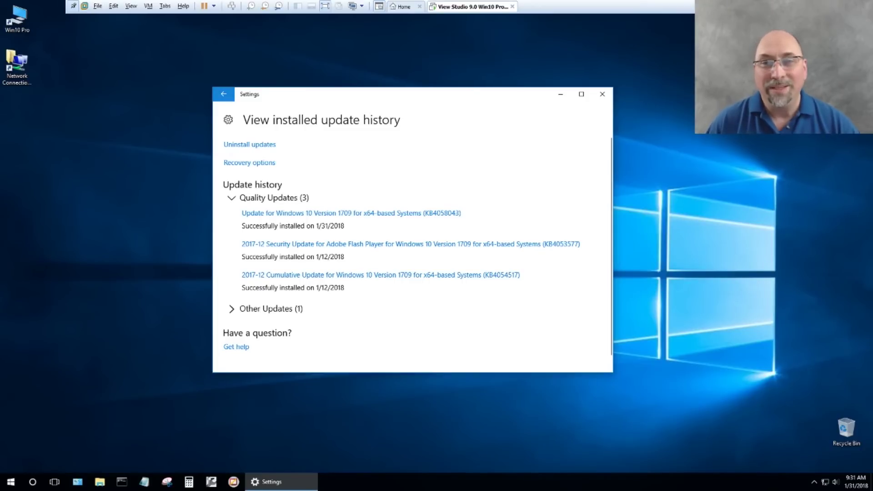
{"action": "key", "text": "alt+Left"}
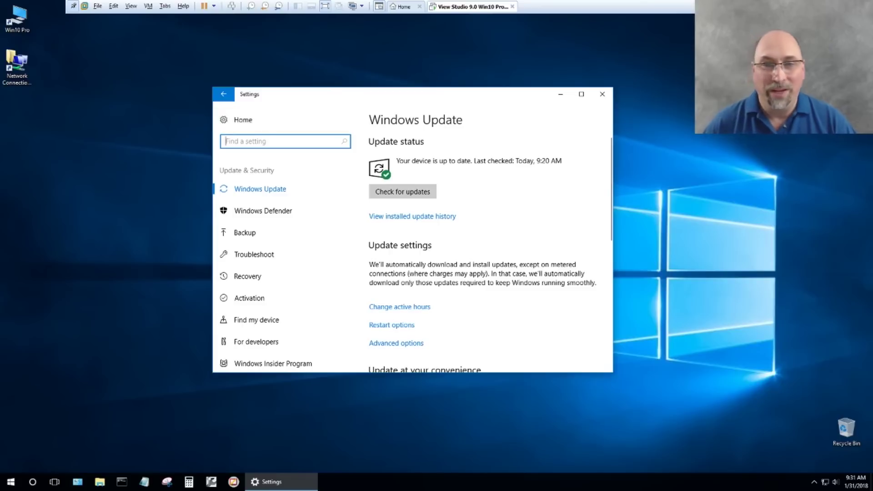
In the VM's Advanced update options, turn Pause Updates on until 3/7/2018
{"action": "scroll", "coordinate": [490, 248], "scroll_direction": "down", "scroll_amount": 3}
{"action": "left_click", "coordinate": [396, 324]}
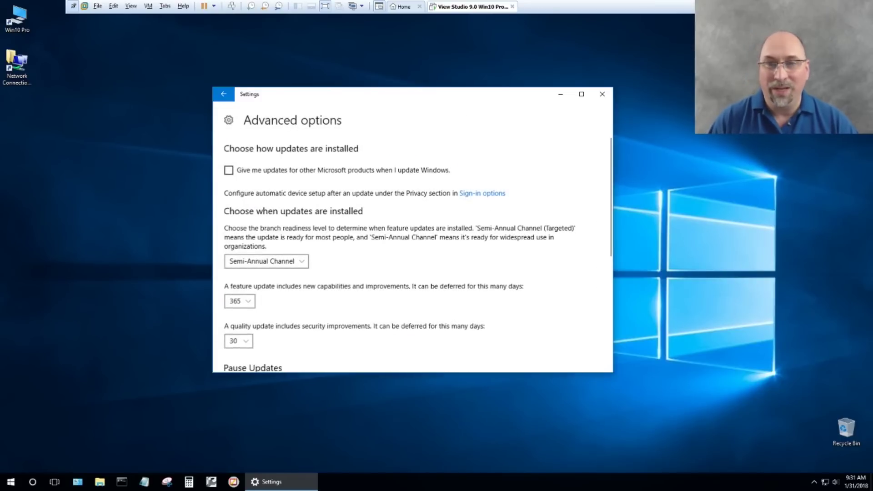
{"action": "scroll", "coordinate": [417, 251], "scroll_direction": "down", "scroll_amount": 1}
{"action": "scroll", "coordinate": [417, 252], "scroll_direction": "up", "scroll_amount": 1}
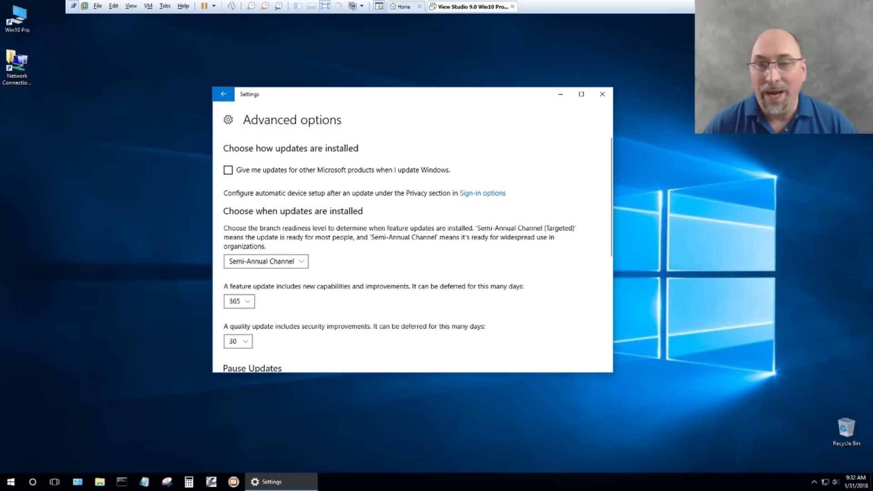
{"action": "scroll", "coordinate": [418, 250], "scroll_direction": "down", "scroll_amount": 3}
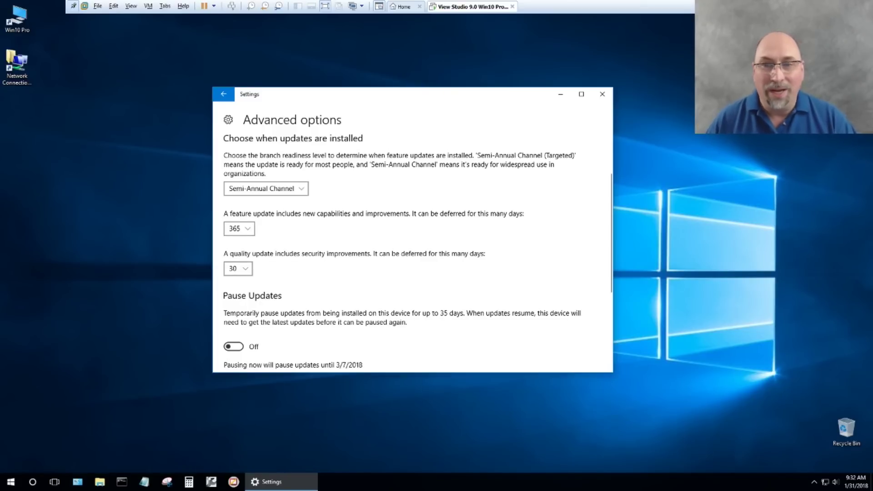
{"action": "scroll", "coordinate": [412, 250], "scroll_direction": "down", "scroll_amount": 3}
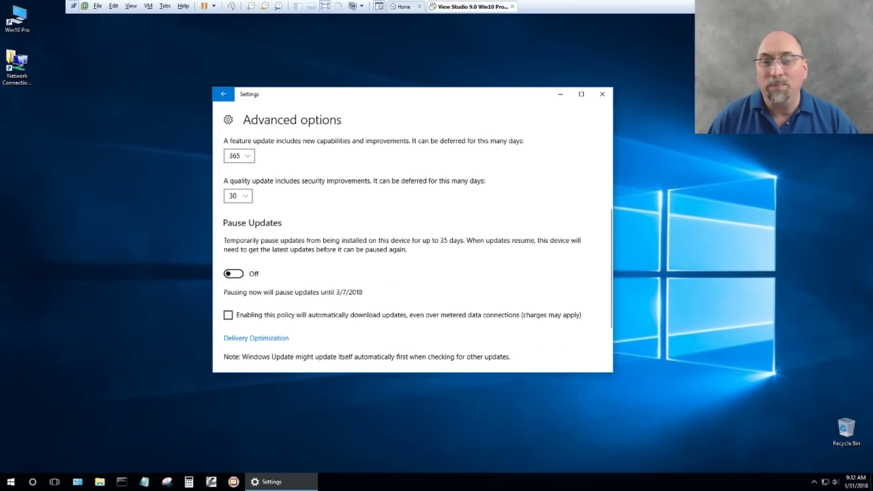
{"action": "left_click", "coordinate": [234, 273]}
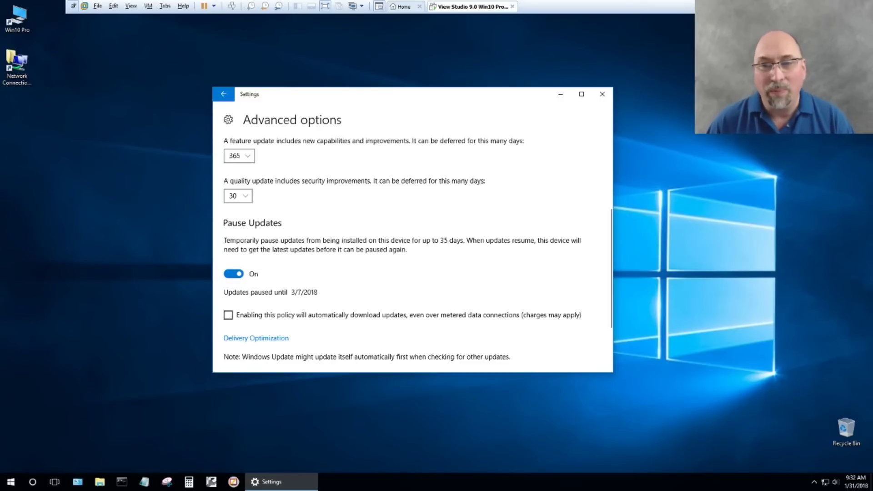